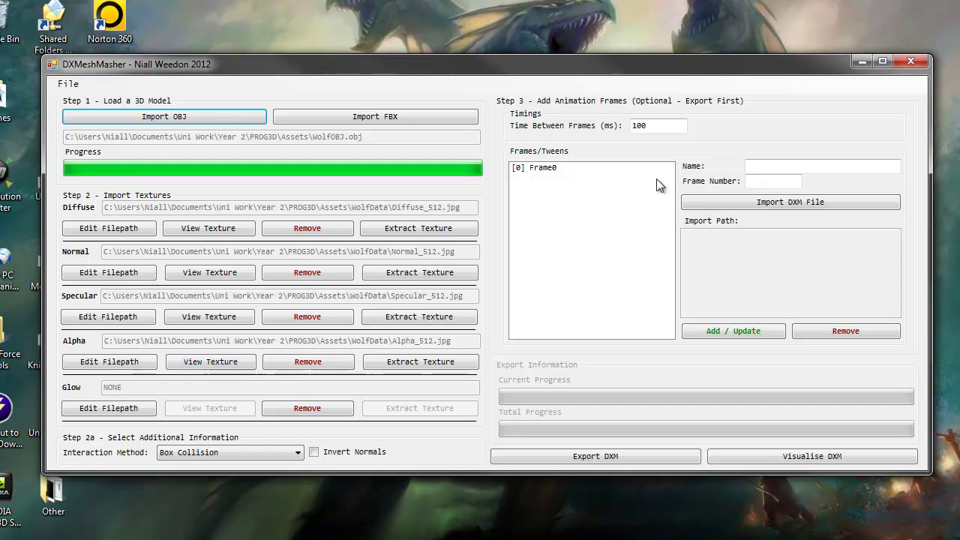
Minimise the 2012 DXMeshMasher, switch to the 2013 version and load the troll model from the files folder into its preview
{"action": "left_click", "coordinate": [861, 63]}
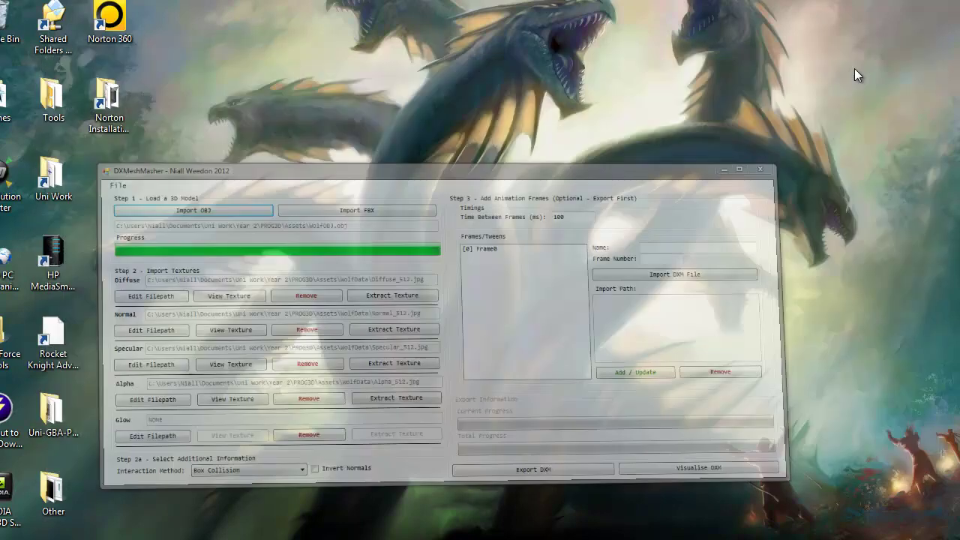
{"action": "left_click", "coordinate": [323, 539]}
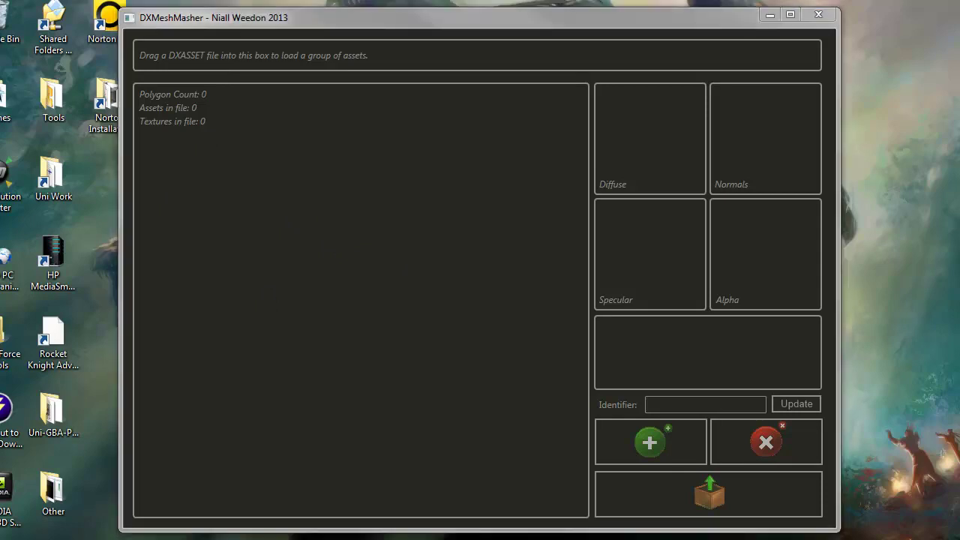
{"action": "key", "text": "alt+Tab"}
{"action": "left_click_drag", "start_coordinate": [225, 67], "coordinate": [178, 24]}
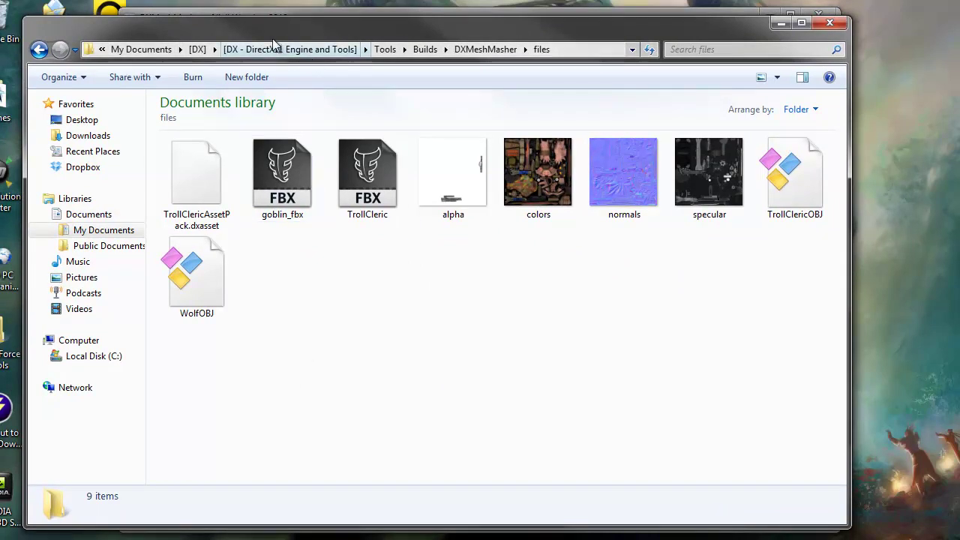
{"action": "left_click_drag", "start_coordinate": [259, 30], "coordinate": [959, 90]}
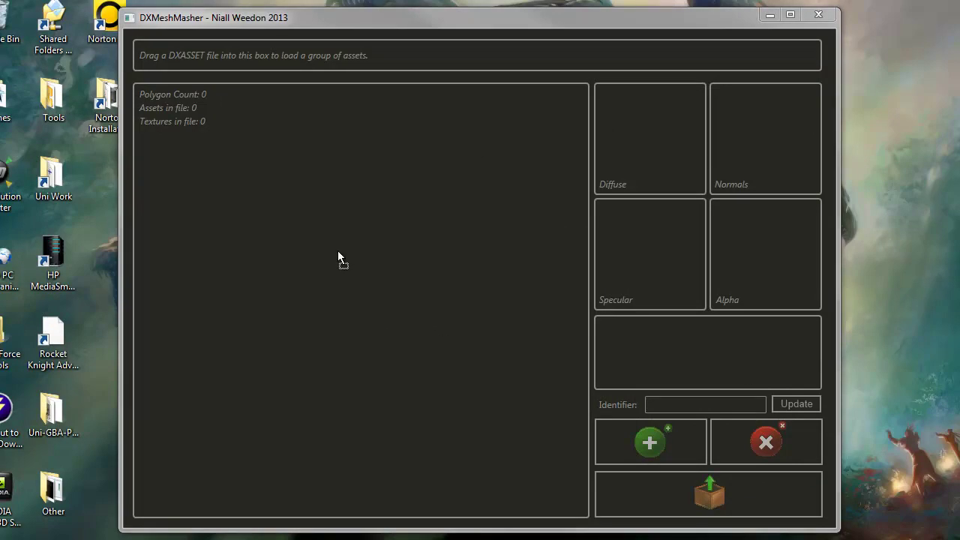
{"action": "left_click_drag", "start_coordinate": [338, 254], "coordinate": [338, 253]}
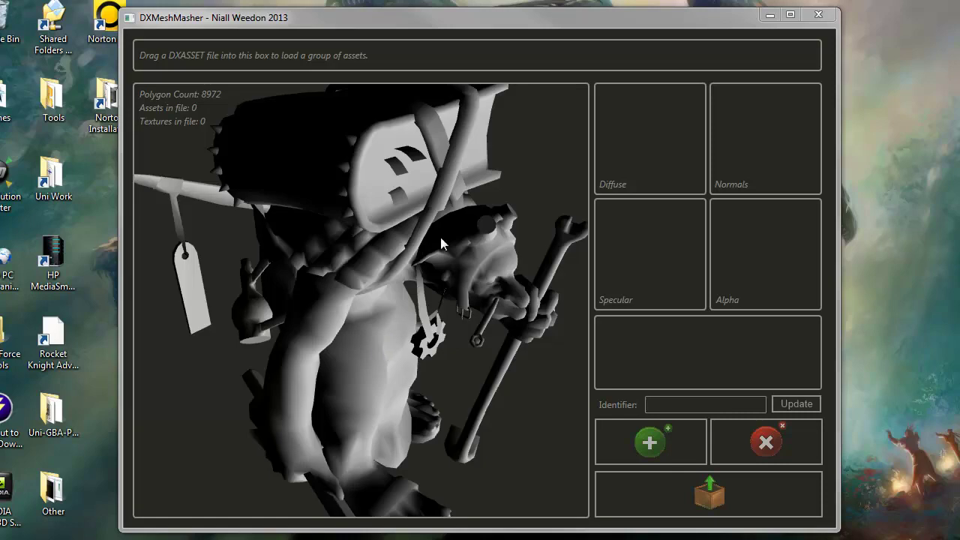
{"action": "left_click_drag", "start_coordinate": [357, 298], "coordinate": [401, 313]}
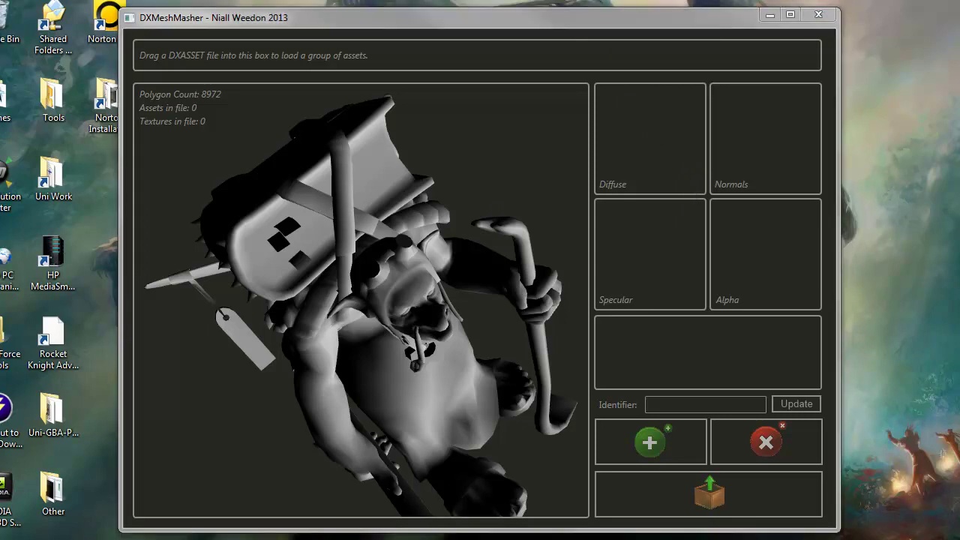
Assign the colors, normals, specular and alpha images from the files folder to the model's Diffuse, Normals, Specular and Alpha slots
{"action": "left_click_drag", "start_coordinate": [959, 143], "coordinate": [668, 143]}
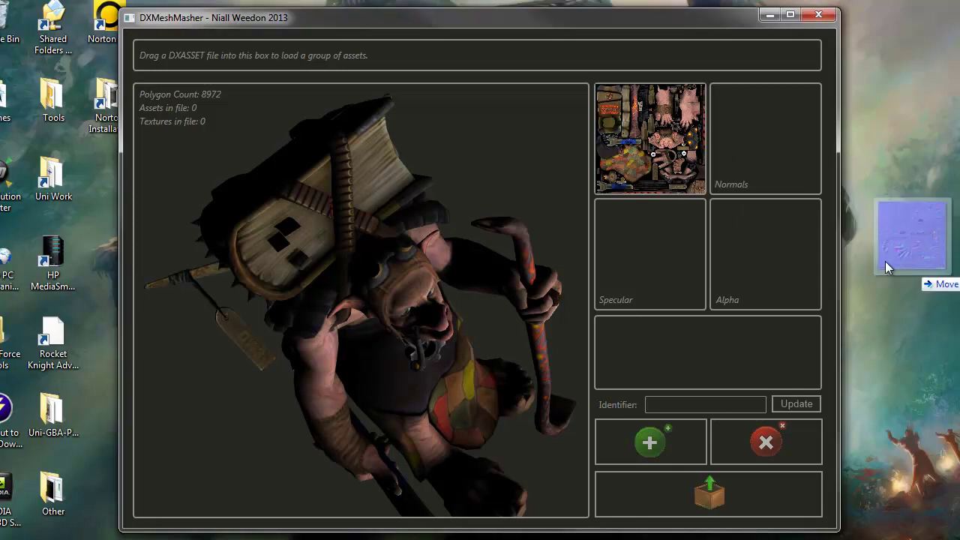
{"action": "left_click_drag", "start_coordinate": [796, 173], "coordinate": [789, 162]}
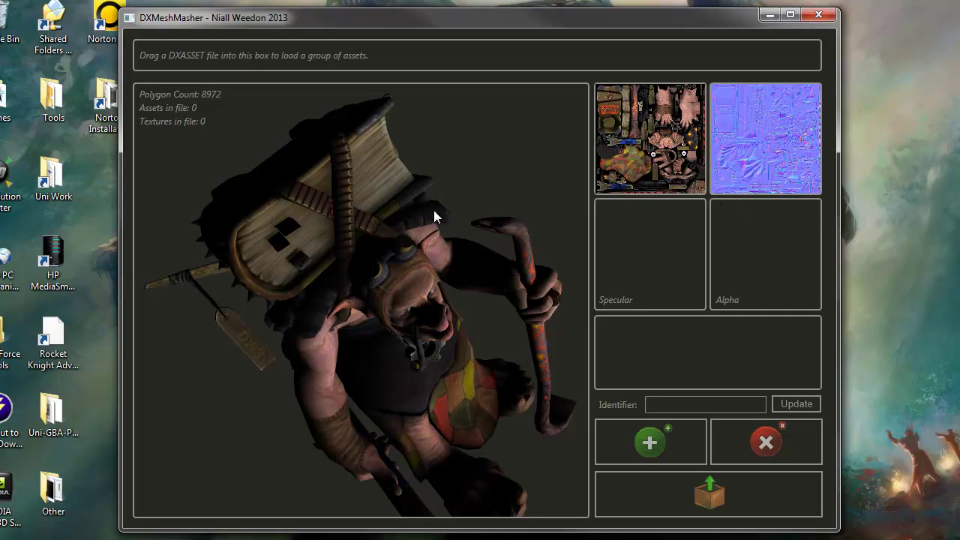
{"action": "left_click_drag", "start_coordinate": [430, 212], "coordinate": [328, 186]}
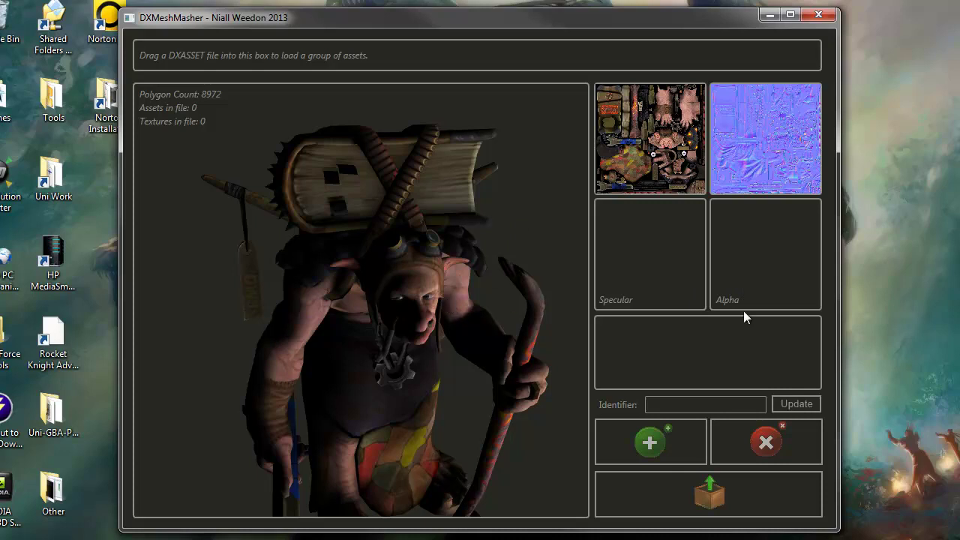
{"action": "left_click_drag", "start_coordinate": [959, 304], "coordinate": [637, 253]}
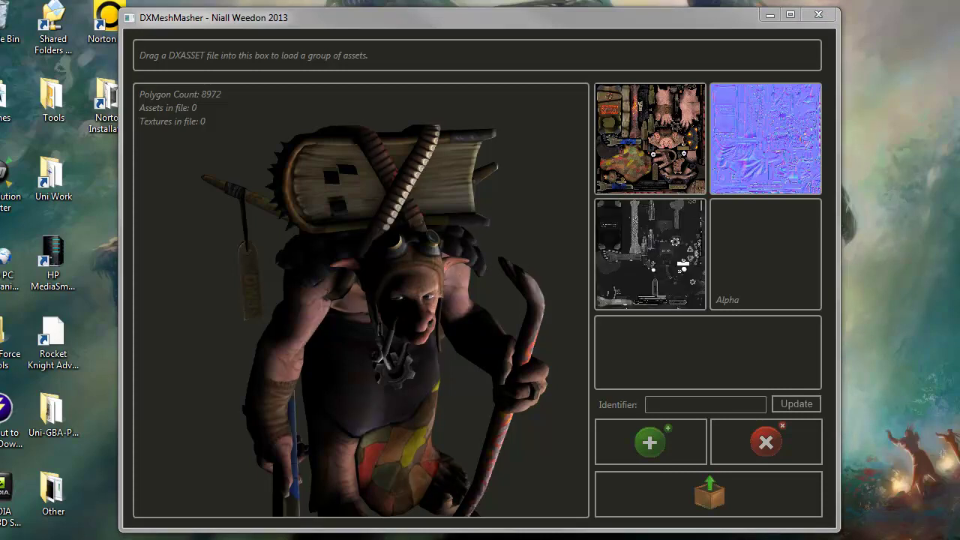
{"action": "left_click_drag", "start_coordinate": [679, 367], "coordinate": [737, 275]}
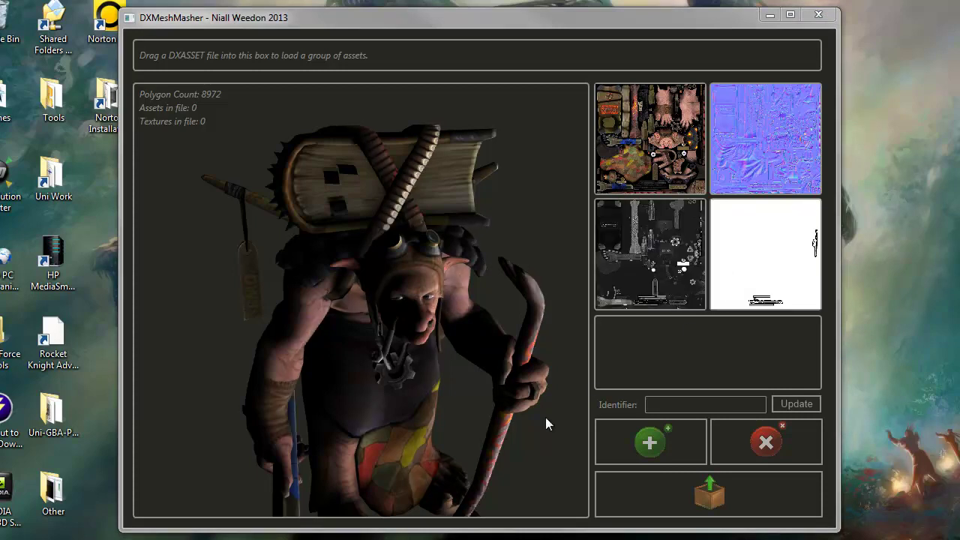
{"action": "left_click_drag", "start_coordinate": [403, 246], "coordinate": [334, 190]}
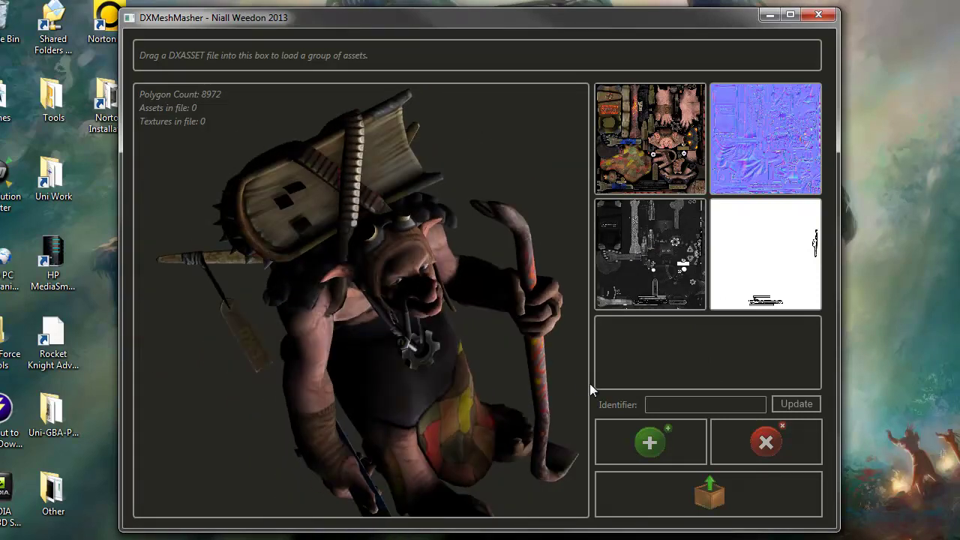
Add the textured model to the asset list with the identifier TrollCleric and display it in the preview
{"action": "left_click", "coordinate": [688, 400]}
{"action": "type", "text": "TrollCleric"}
{"action": "left_click", "coordinate": [641, 442]}
{"action": "left_click", "coordinate": [617, 326]}
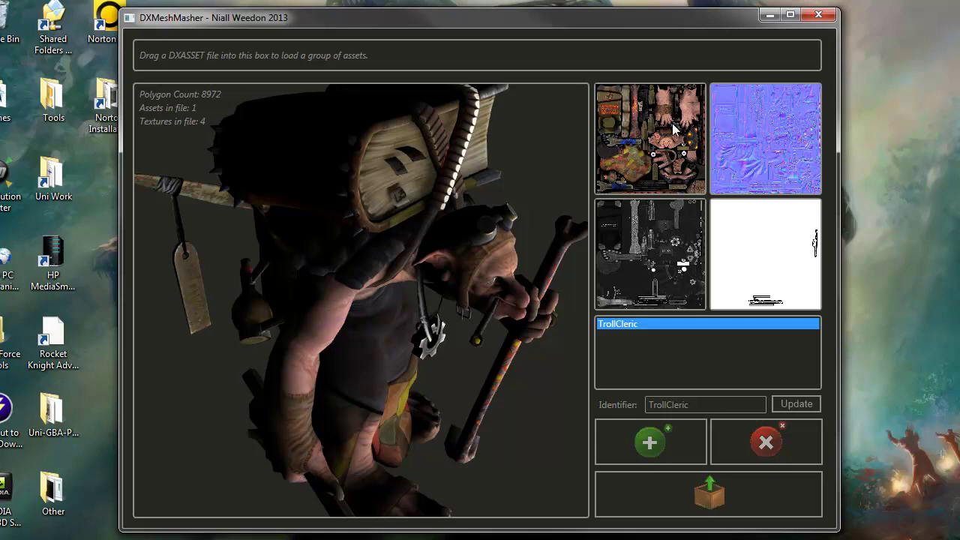
View the diffuse texture enlarged, close it and examine the textured troll from another angle
{"action": "left_click", "coordinate": [668, 149]}
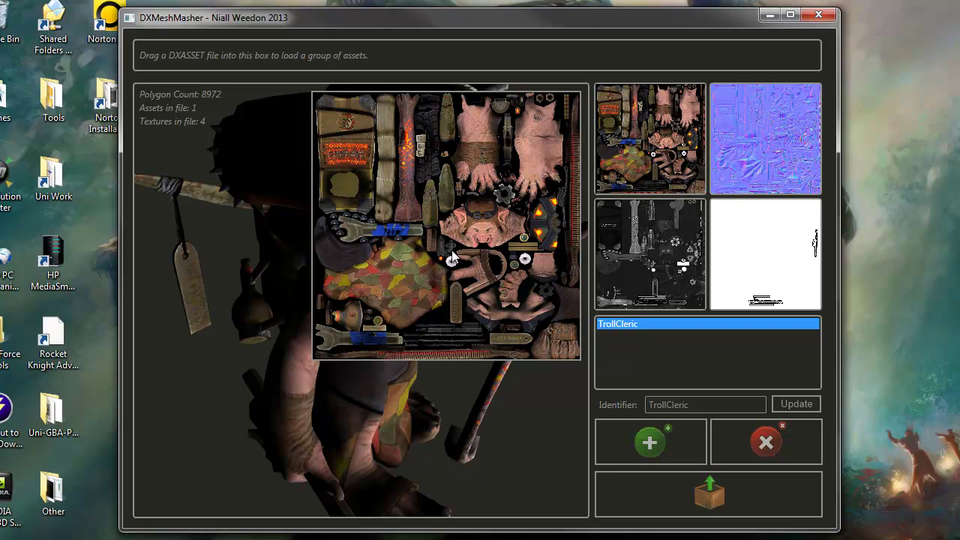
{"action": "left_click", "coordinate": [395, 316]}
{"action": "left_click_drag", "start_coordinate": [273, 381], "coordinate": [254, 431]}
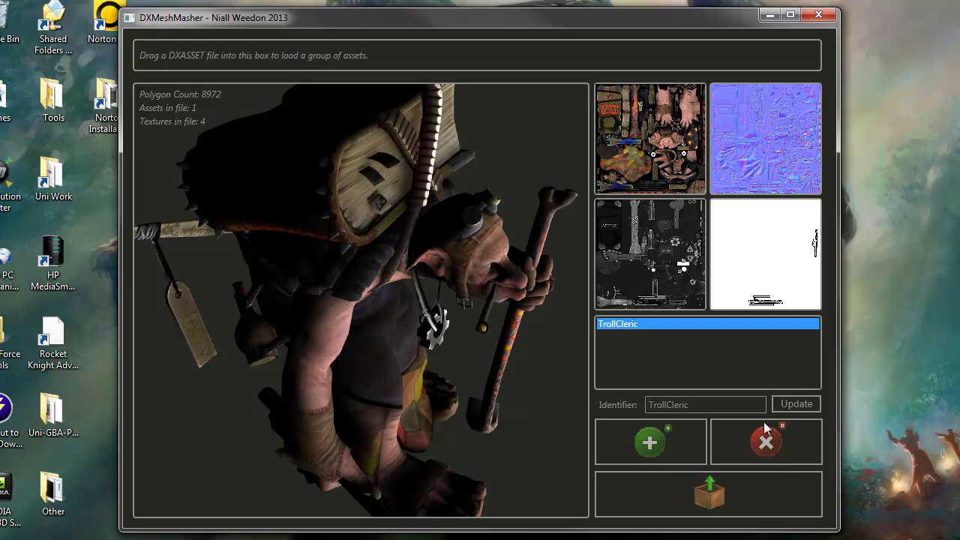
Remove the specular, alpha, normals and diffuse textures from the displayed troll model
{"action": "left_click", "coordinate": [651, 260]}
{"action": "left_click", "coordinate": [753, 265]}
{"action": "left_click", "coordinate": [734, 172]}
{"action": "left_click", "coordinate": [679, 162]}
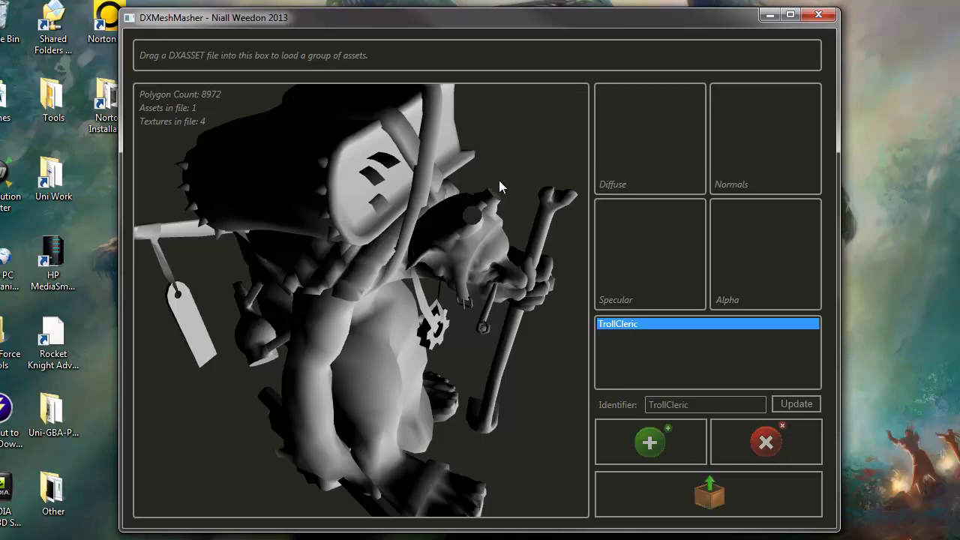
Assign the colour texture from the textures already in the file to both the Diffuse and Normals slots
{"action": "left_click", "coordinate": [670, 111]}
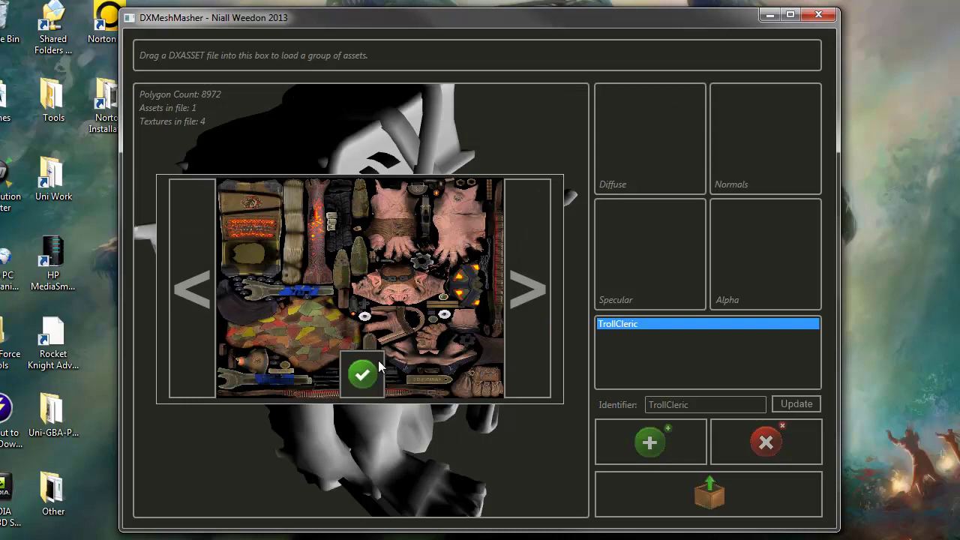
{"action": "left_click", "coordinate": [525, 291]}
{"action": "left_click", "coordinate": [524, 294]}
{"action": "left_click", "coordinate": [527, 293]}
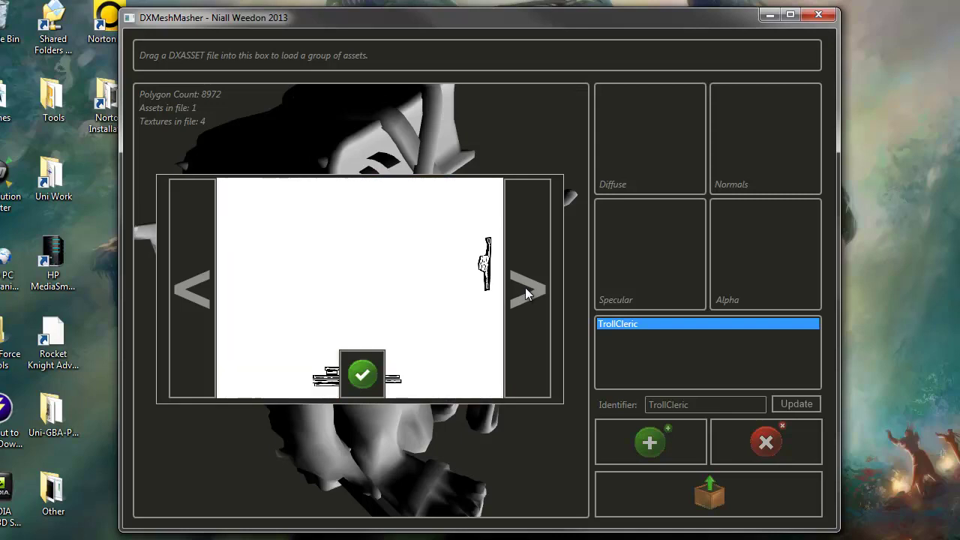
{"action": "left_click", "coordinate": [527, 292]}
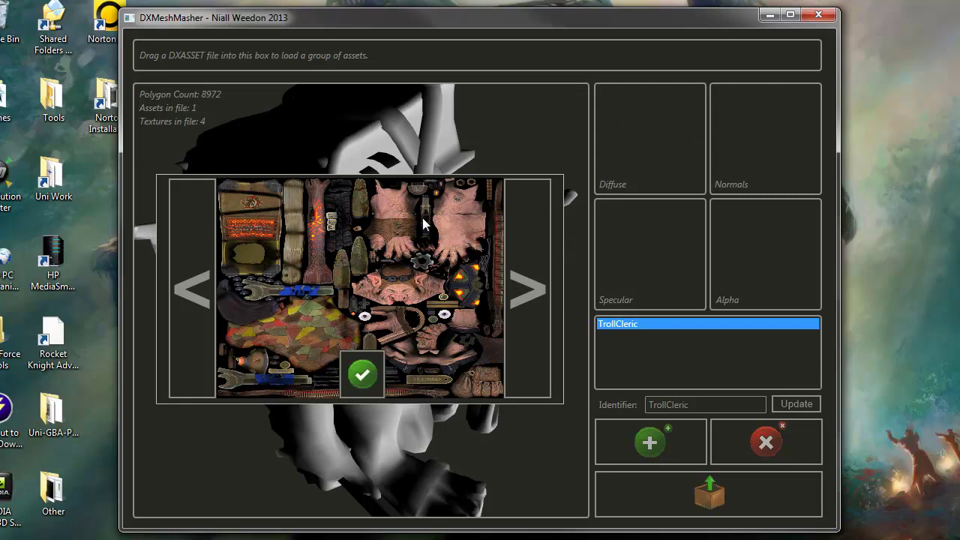
{"action": "left_click", "coordinate": [363, 374]}
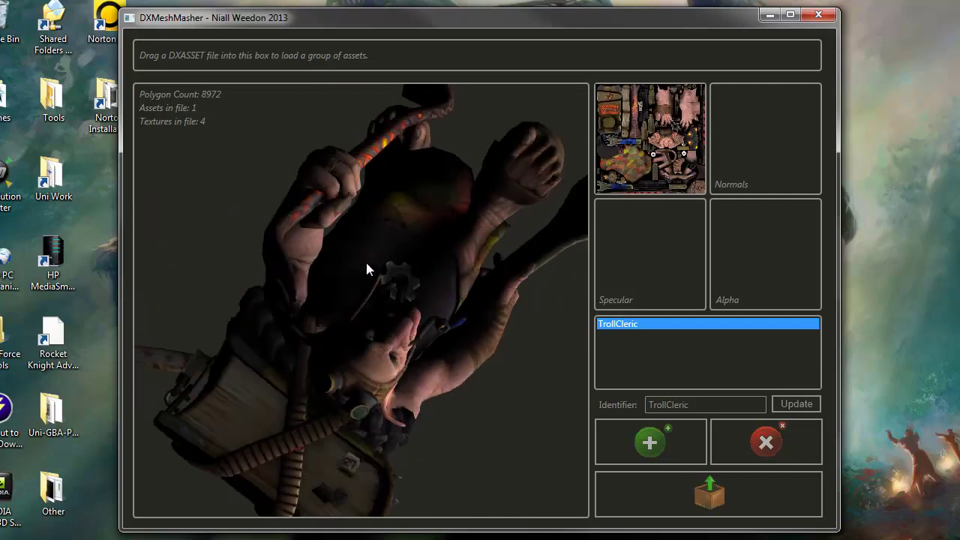
{"action": "left_click", "coordinate": [743, 137]}
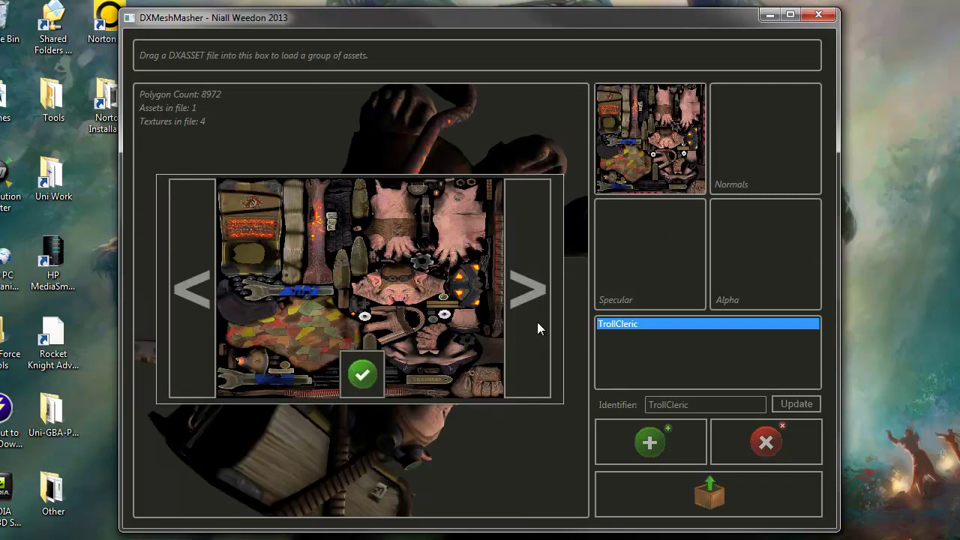
{"action": "left_click", "coordinate": [370, 377]}
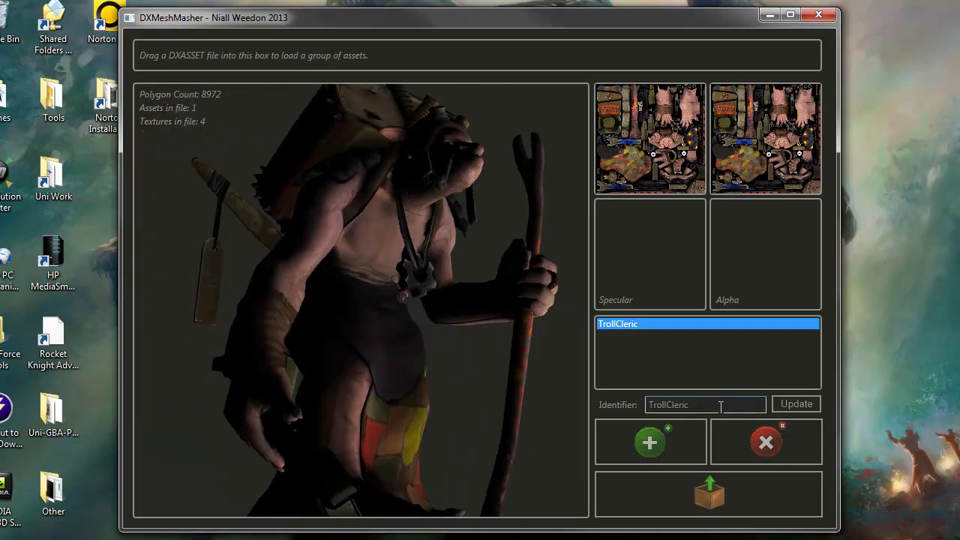
Add the retextured model as a new asset with the identifier TrollCleric2 and display it in the preview
{"action": "left_click", "coordinate": [717, 399]}
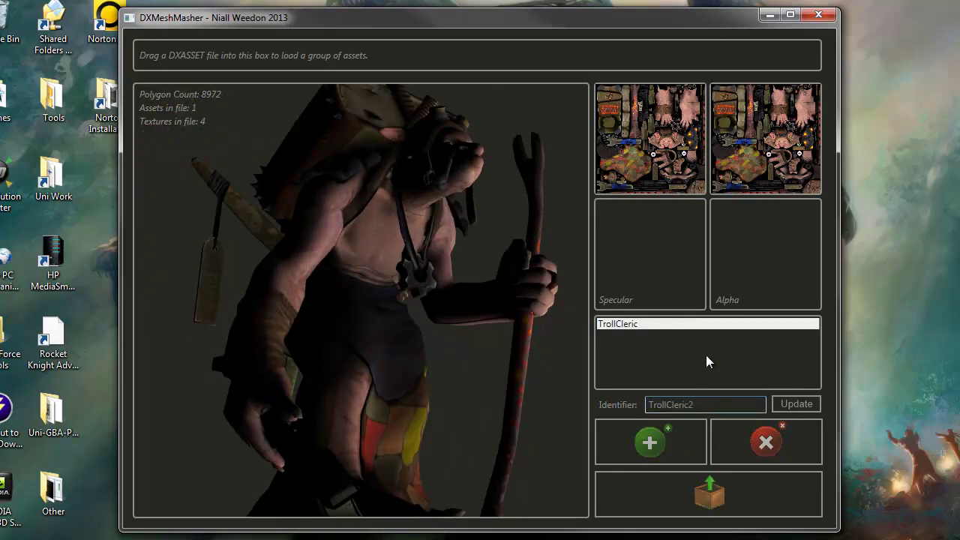
{"action": "left_click", "coordinate": [650, 442]}
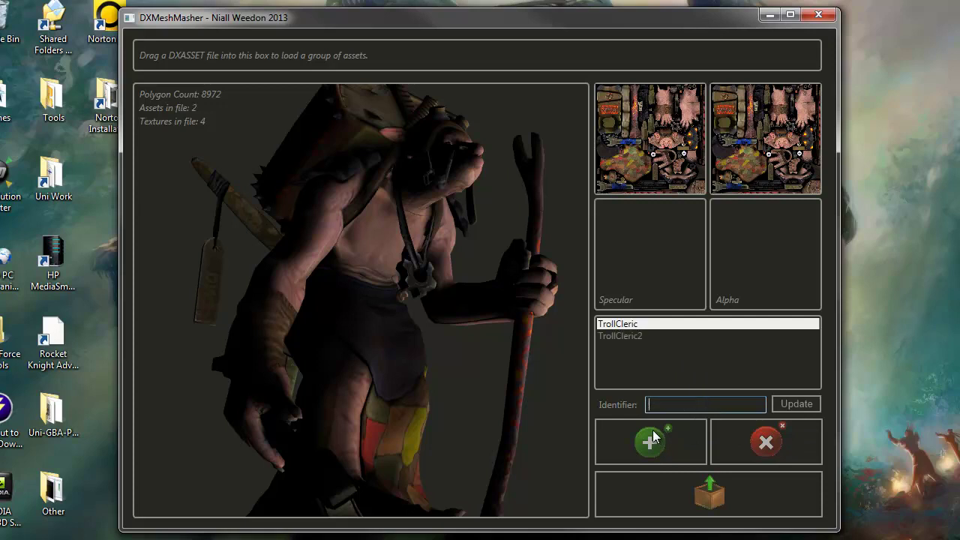
{"action": "left_click", "coordinate": [637, 342]}
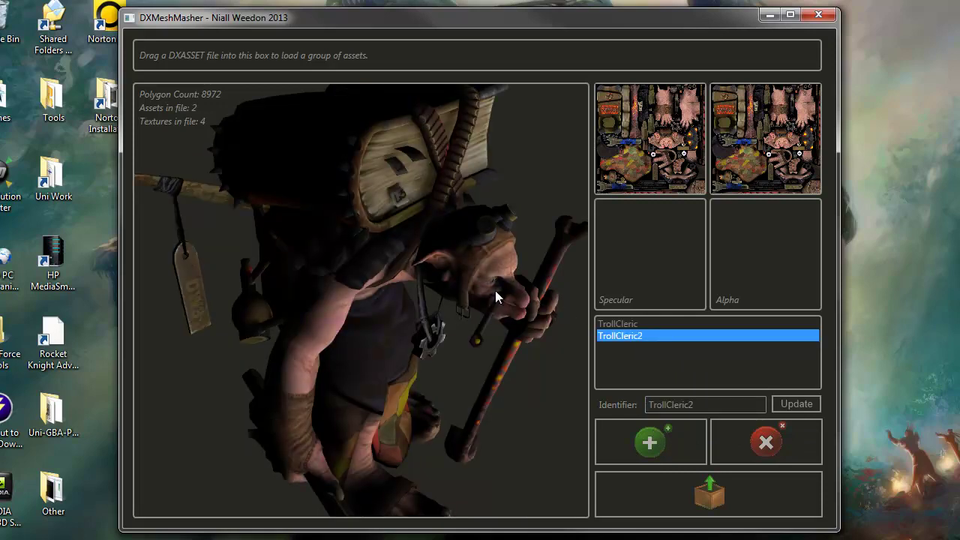
{"action": "left_click_drag", "start_coordinate": [459, 288], "coordinate": [432, 276]}
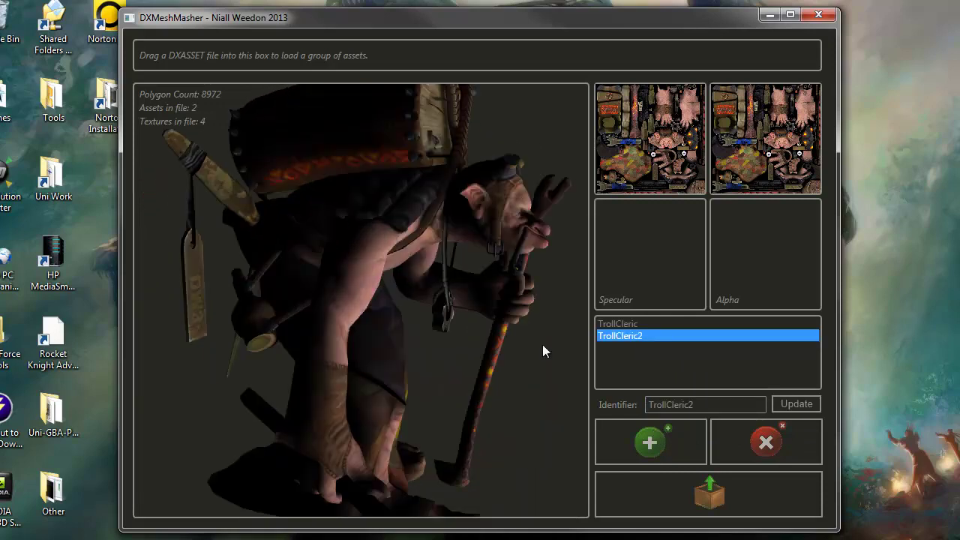
Compare the TrollCleric asset with the TrollCleric2 asset in the preview
{"action": "left_click", "coordinate": [610, 323]}
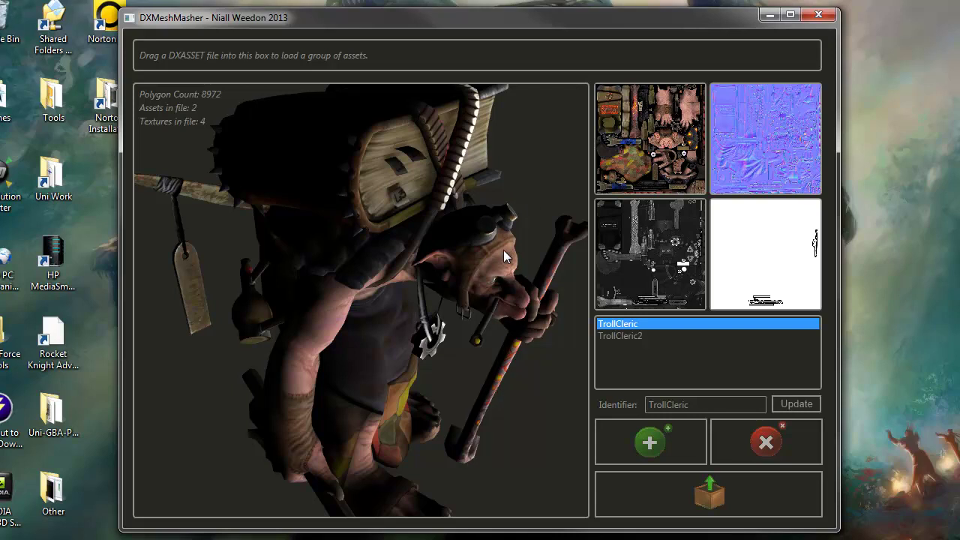
{"action": "left_click", "coordinate": [643, 336]}
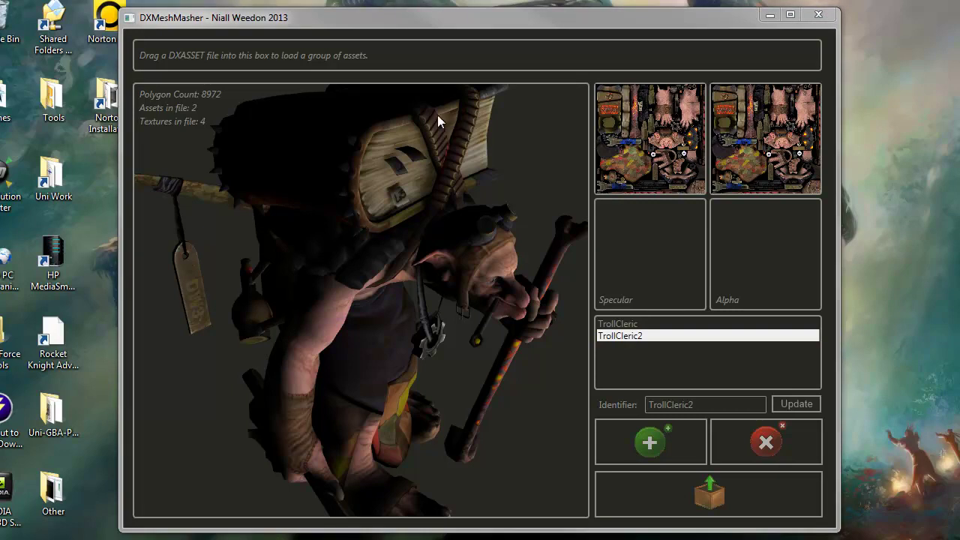
{"action": "left_click", "coordinate": [433, 25]}
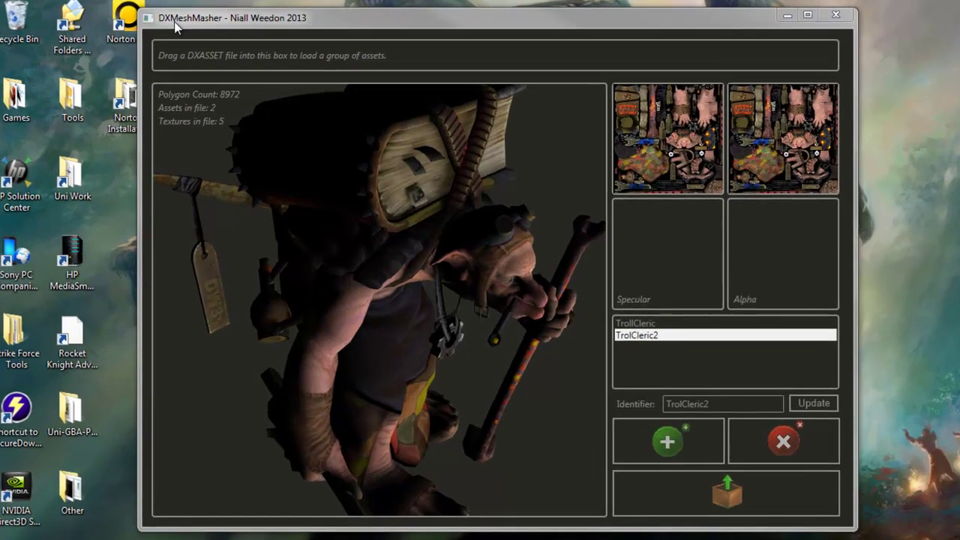
{"action": "left_click", "coordinate": [177, 27]}
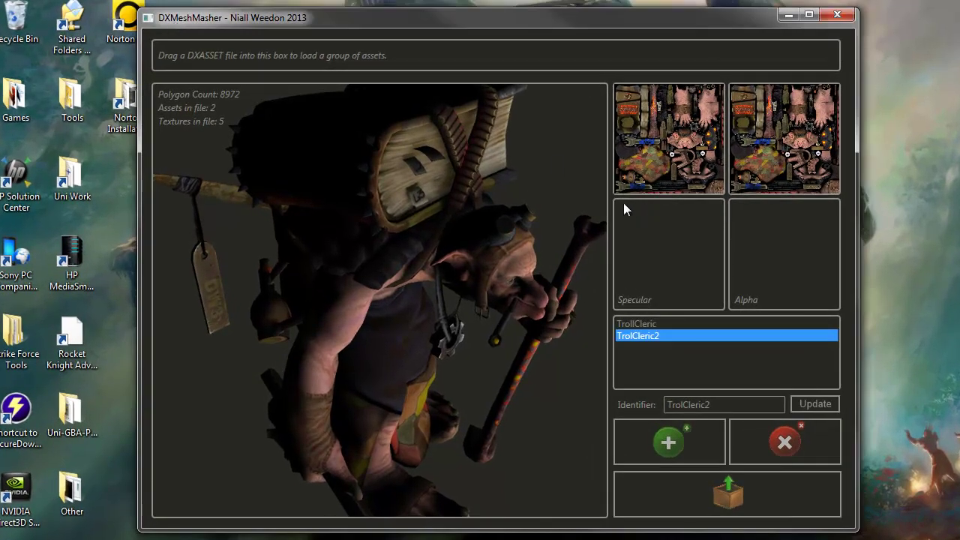
Export the asset group to the Builds folder as a DX Asset File named TestMeshPack2
{"action": "left_click", "coordinate": [711, 494]}
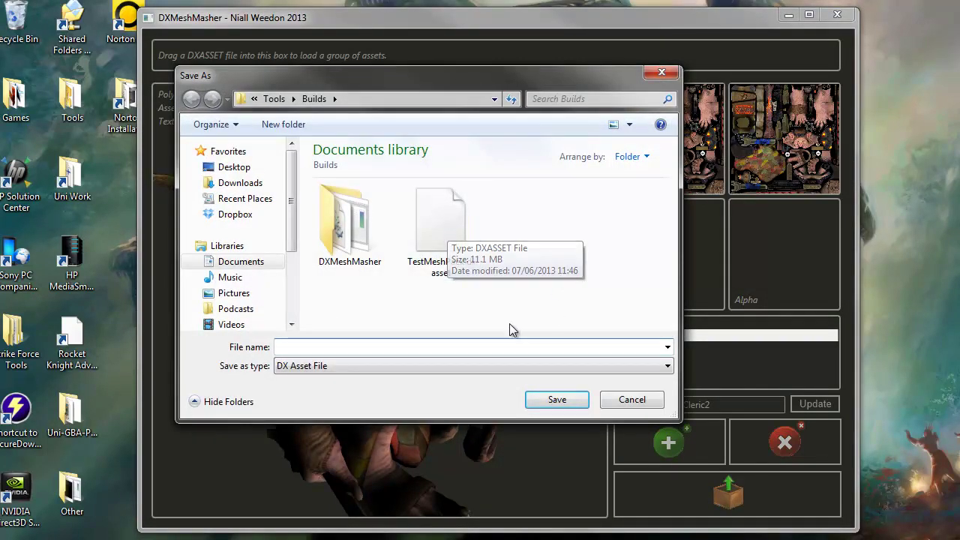
{"action": "type", "text": "TestMeshPAck"}
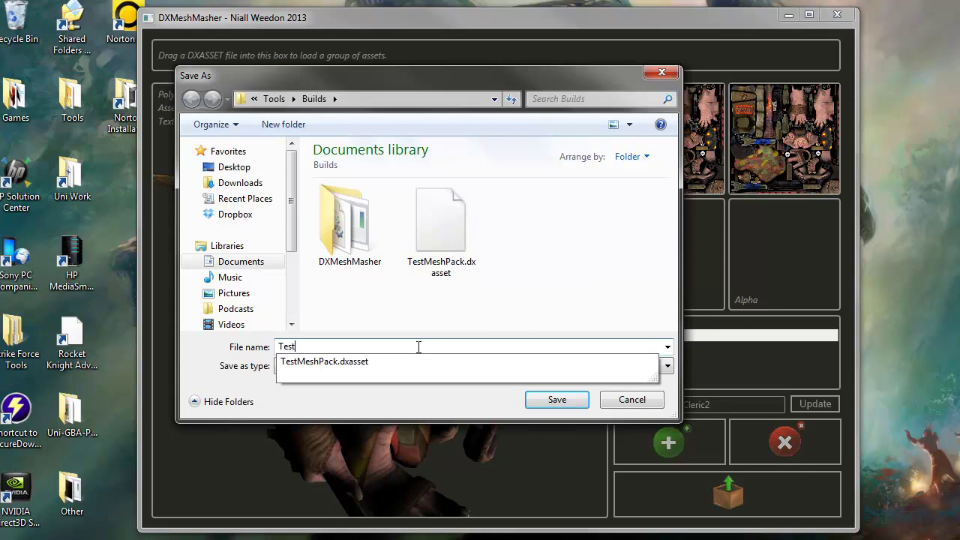
{"action": "key", "text": "BackSpace"}
{"action": "key", "text": "BackSpace"}
{"action": "key", "text": "BackSpace"}
{"action": "type", "text": "ack2"}
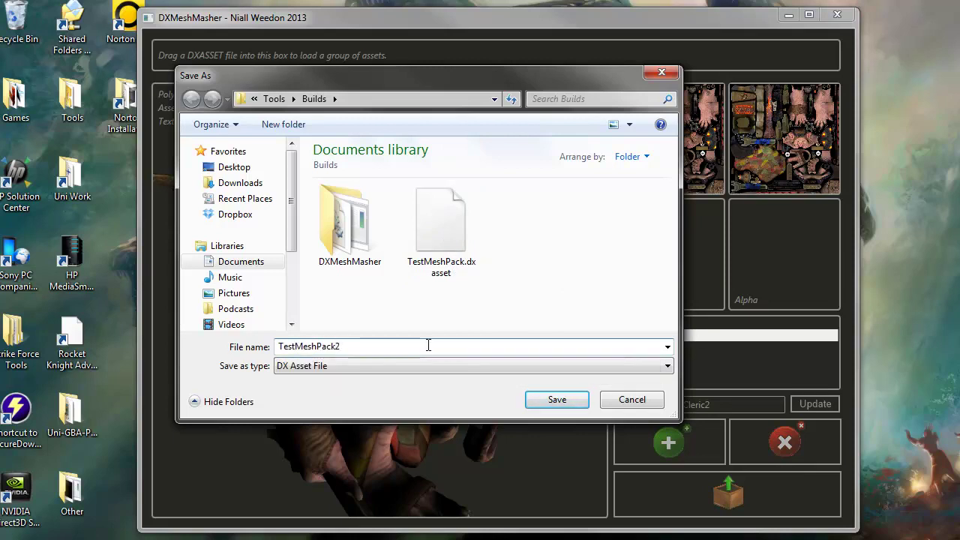
{"action": "left_click", "coordinate": [562, 398]}
{"action": "left_click_drag", "start_coordinate": [563, 398], "coordinate": [413, 345]}
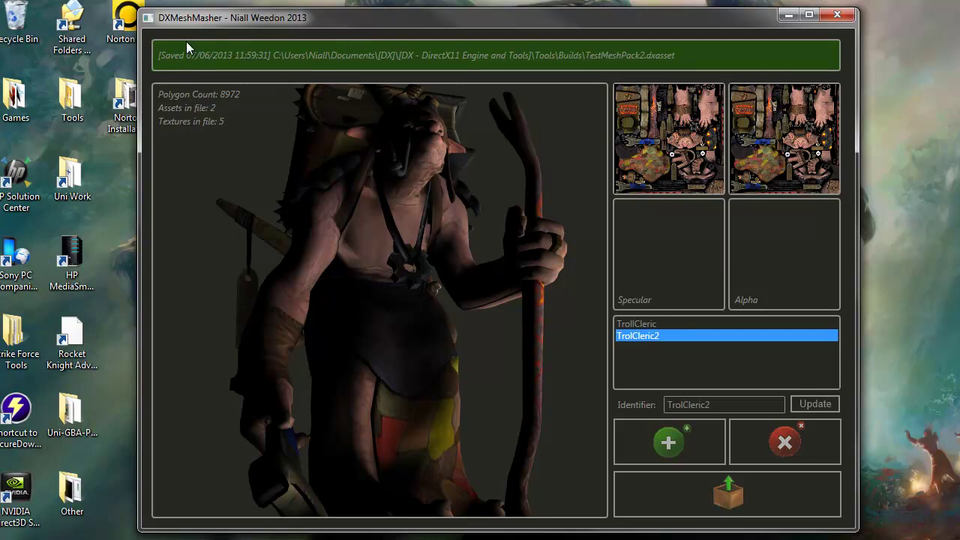
{"action": "left_click_drag", "start_coordinate": [343, 172], "coordinate": [535, 84]}
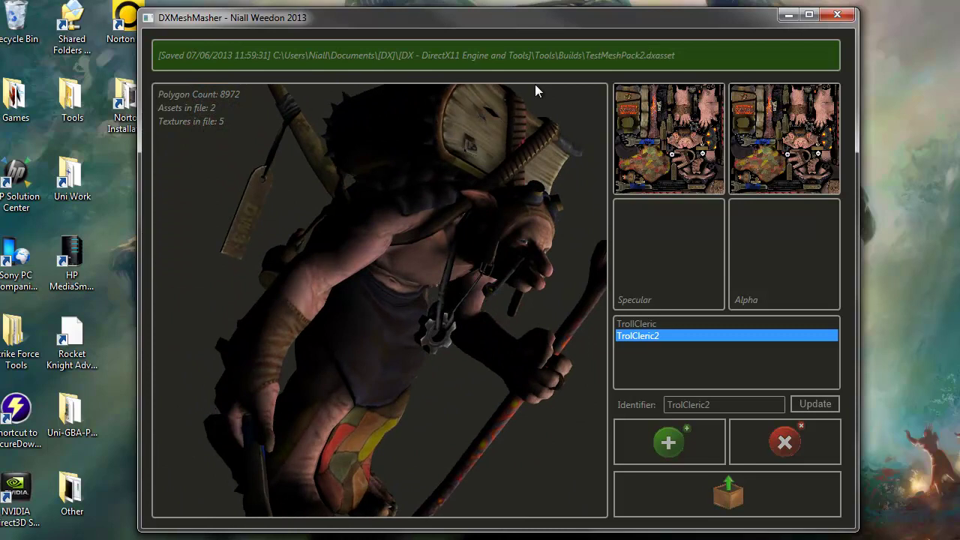
Restart DXMeshMasher, load TrollClericAssetPack.dxasset from the files folder and display its TrollCleric asset
{"action": "left_click", "coordinate": [838, 15]}
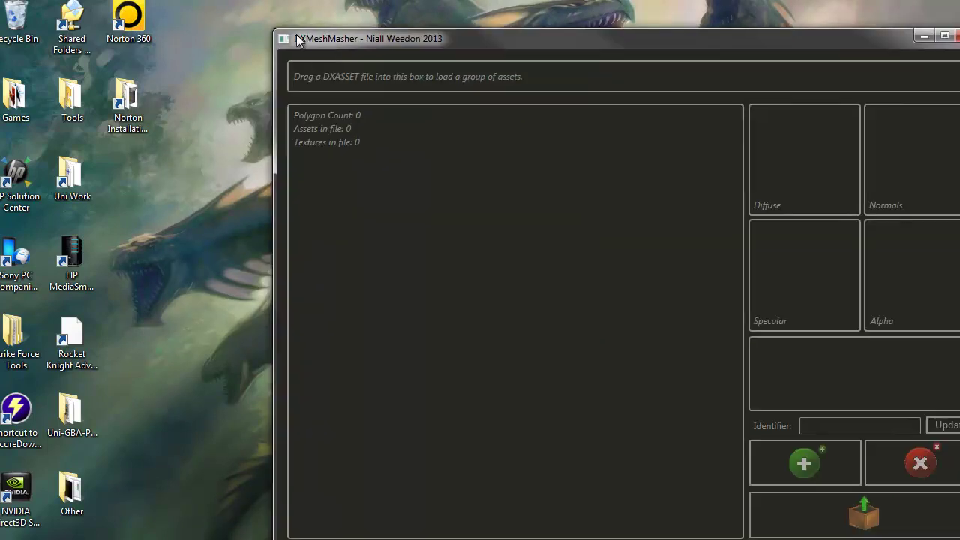
{"action": "left_click_drag", "start_coordinate": [345, 45], "coordinate": [169, 12]}
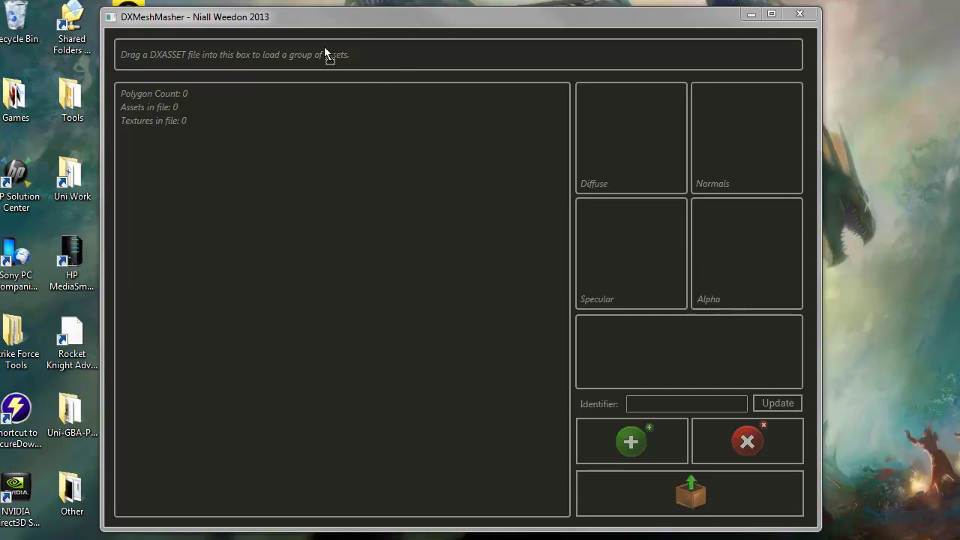
{"action": "left_click_drag", "start_coordinate": [316, 54], "coordinate": [316, 54]}
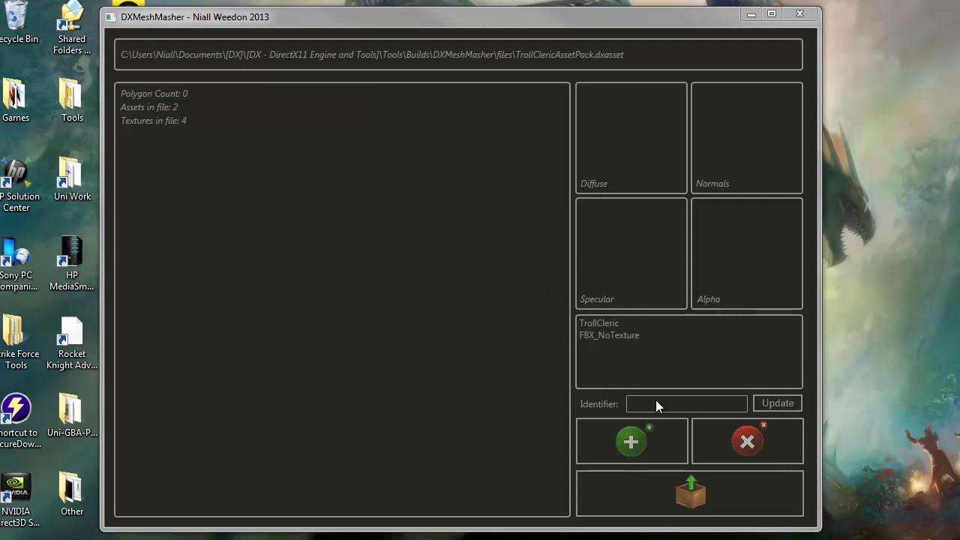
{"action": "left_click", "coordinate": [606, 324]}
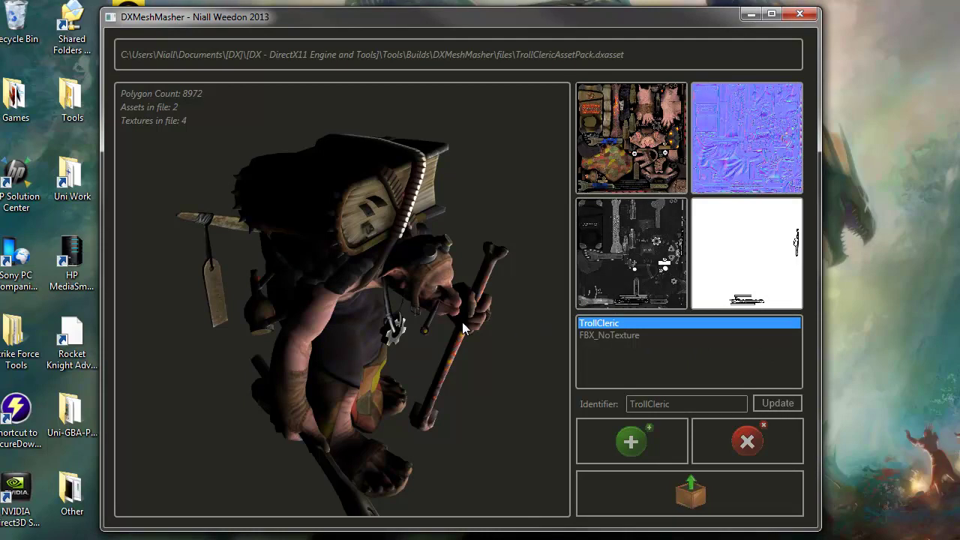